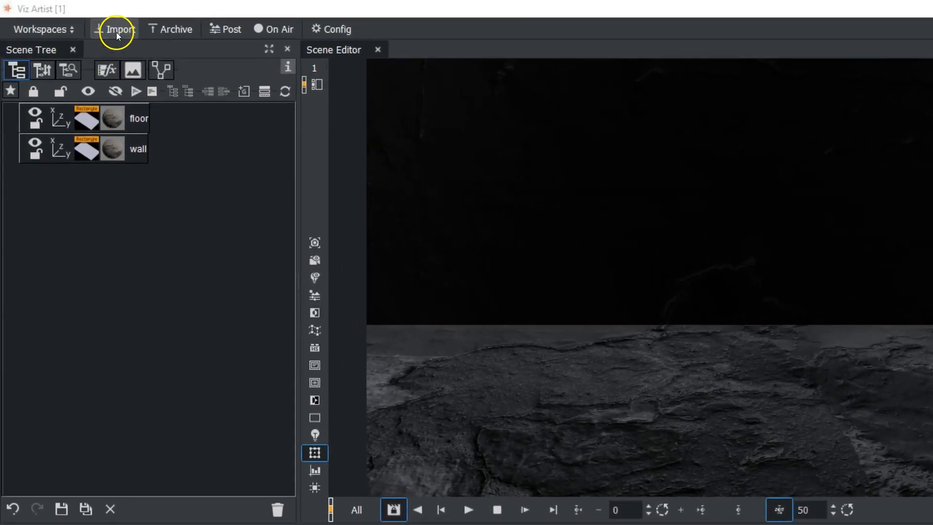
Look at the import view and return to the scene
{"action": "left_click", "coordinate": [116, 32]}
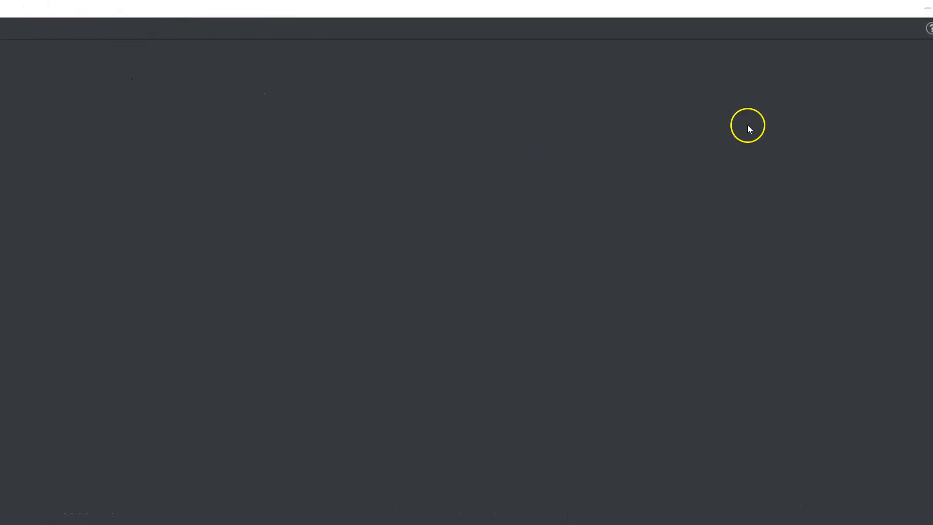
{"action": "left_click", "coordinate": [508, 66]}
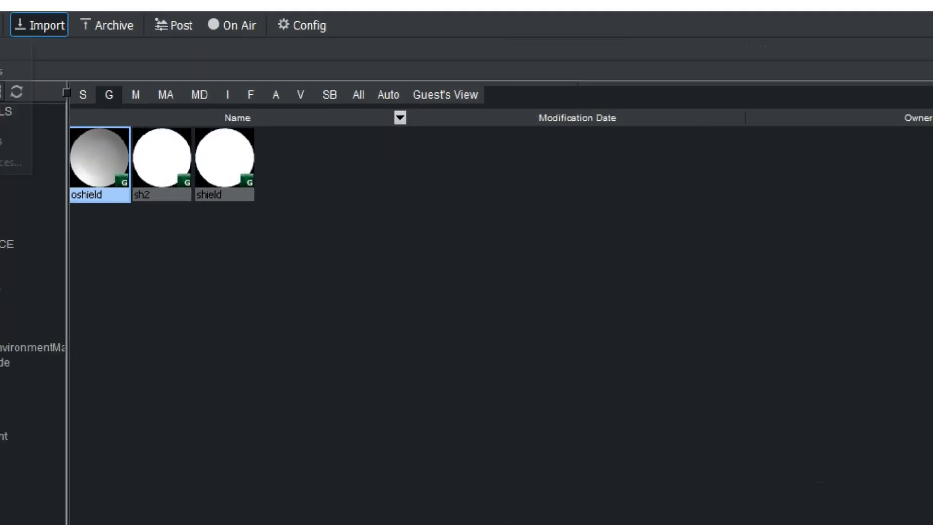
{"action": "left_click", "coordinate": [54, 23]}
{"action": "left_click", "coordinate": [63, 41]}
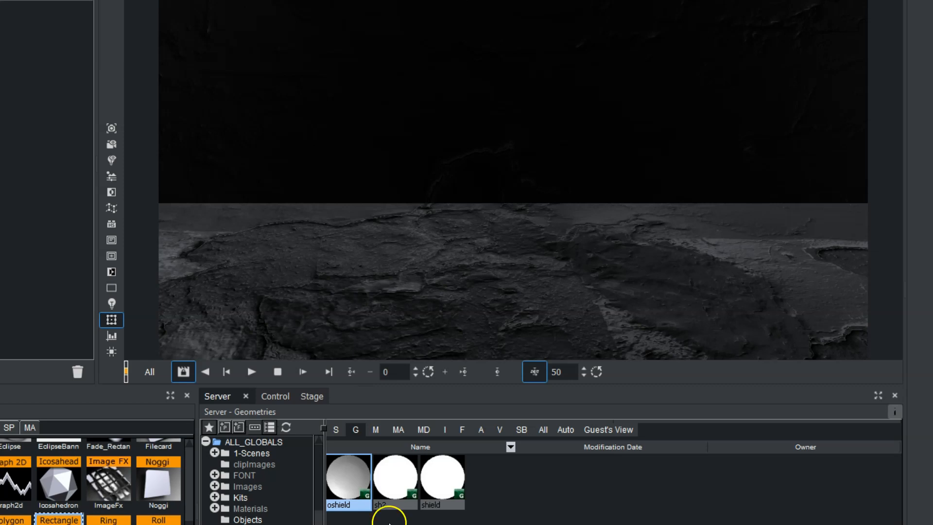
Add the oshield geometry to the scene tree, scale it uniformly to 3.3 and turn it about its Y axis
{"action": "left_click_drag", "start_coordinate": [348, 481], "coordinate": [127, 312]}
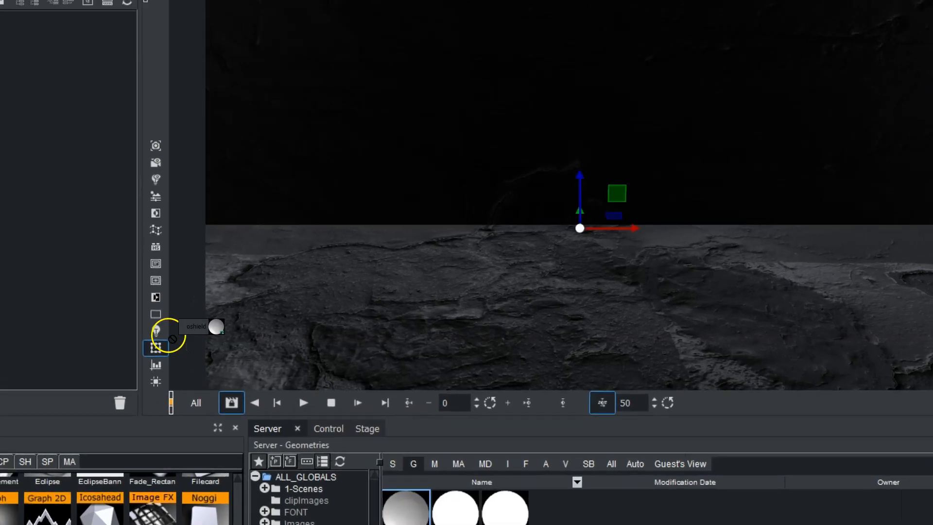
{"action": "left_click_drag", "start_coordinate": [168, 336], "coordinate": [68, 243]}
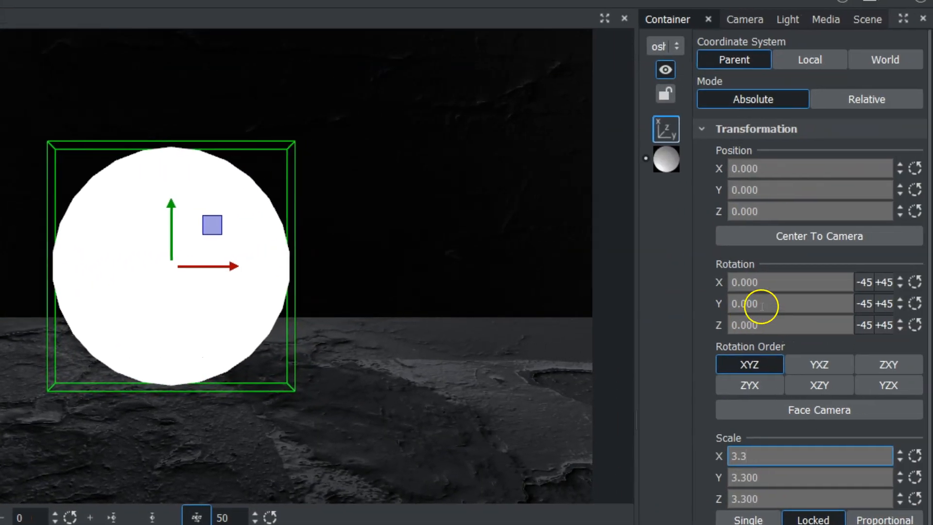
{"action": "left_click_drag", "start_coordinate": [760, 307], "coordinate": [427, 332]}
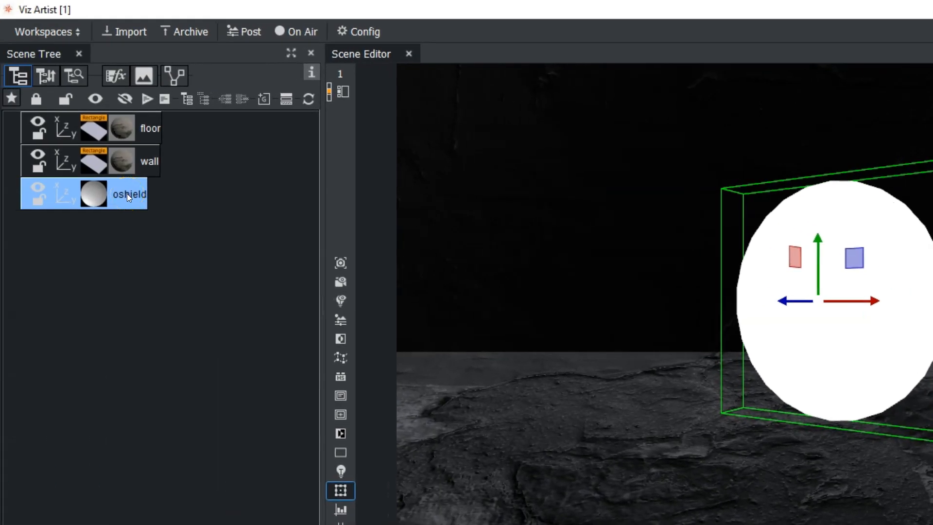
Add a v4 material to the oshield container and reveal its color texture settings
{"action": "right_click", "coordinate": [127, 193]}
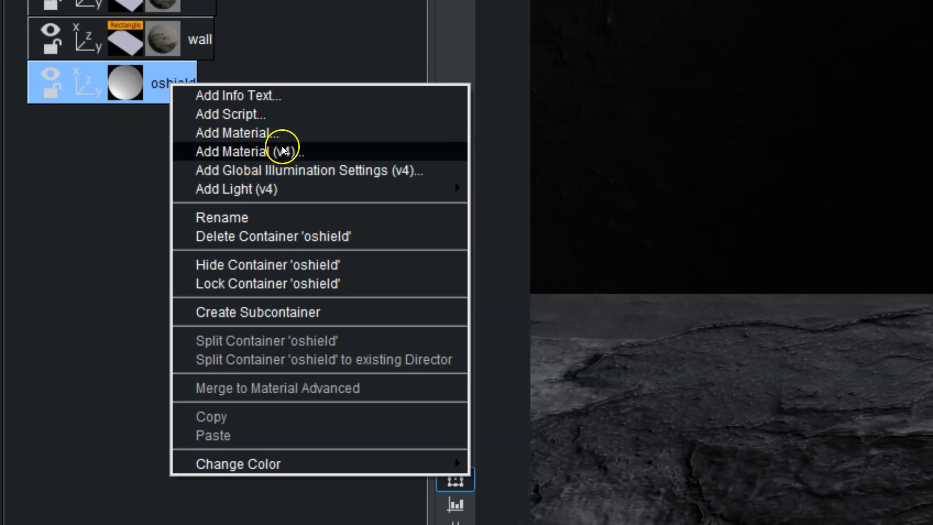
{"action": "left_click", "coordinate": [233, 151]}
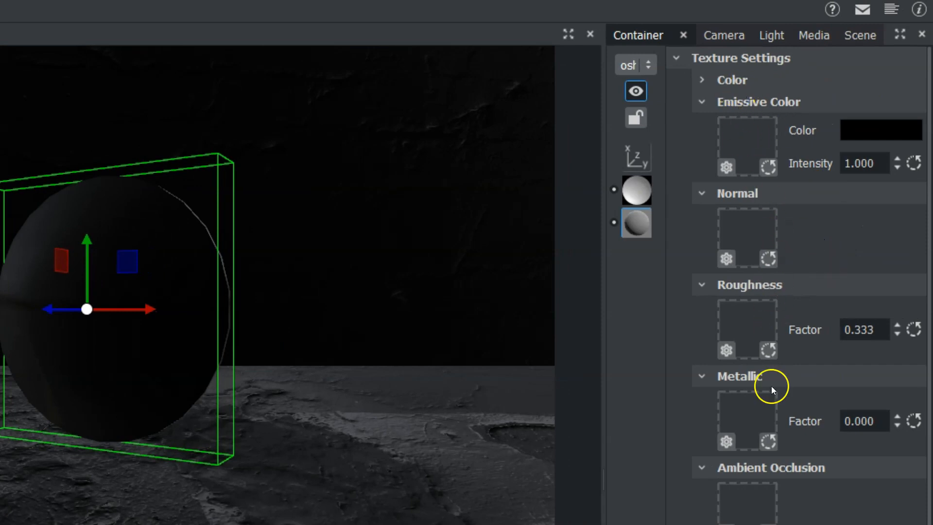
{"action": "left_click", "coordinate": [702, 80]}
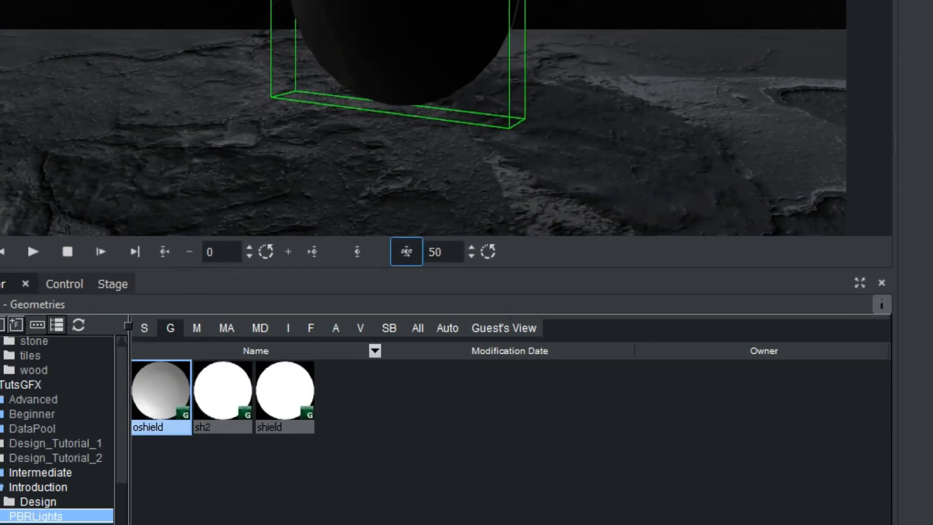
Apply the shield_BaseColor image from the PBRLights folder as the shield material's color texture
{"action": "left_click", "coordinate": [51, 500]}
{"action": "left_click", "coordinate": [59, 457]}
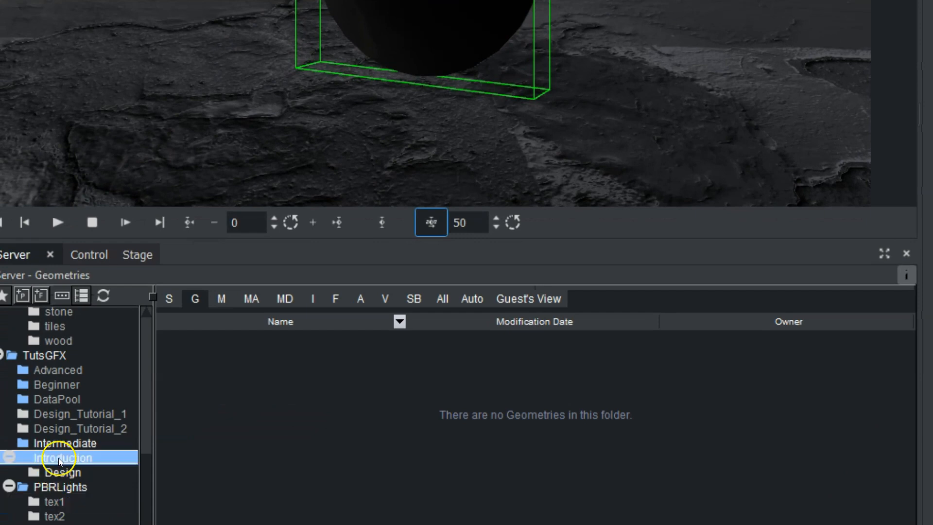
{"action": "left_click", "coordinate": [58, 487]}
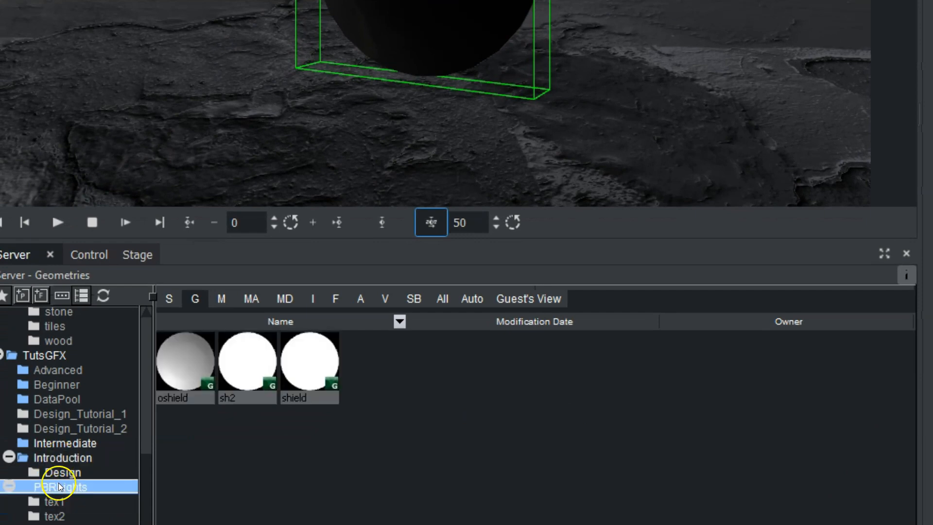
{"action": "left_click", "coordinate": [314, 299]}
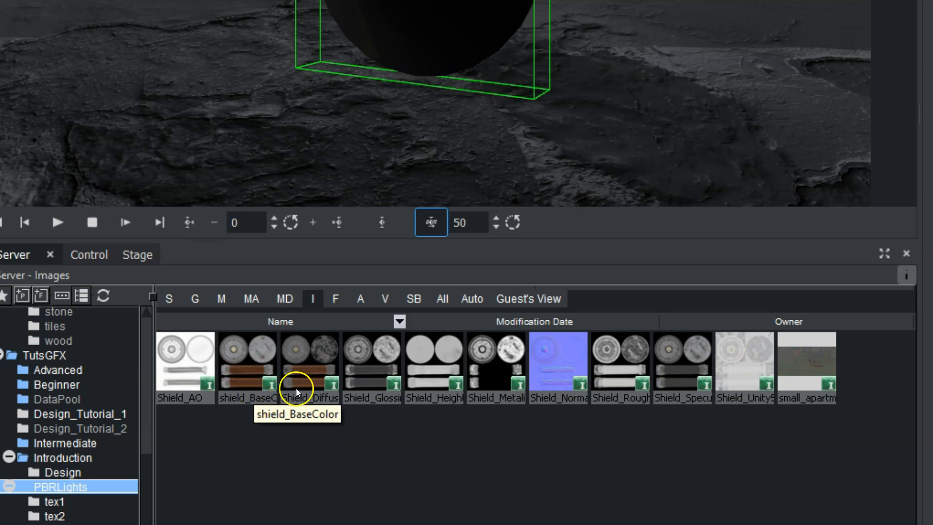
{"action": "left_click_drag", "start_coordinate": [244, 378], "coordinate": [746, 113]}
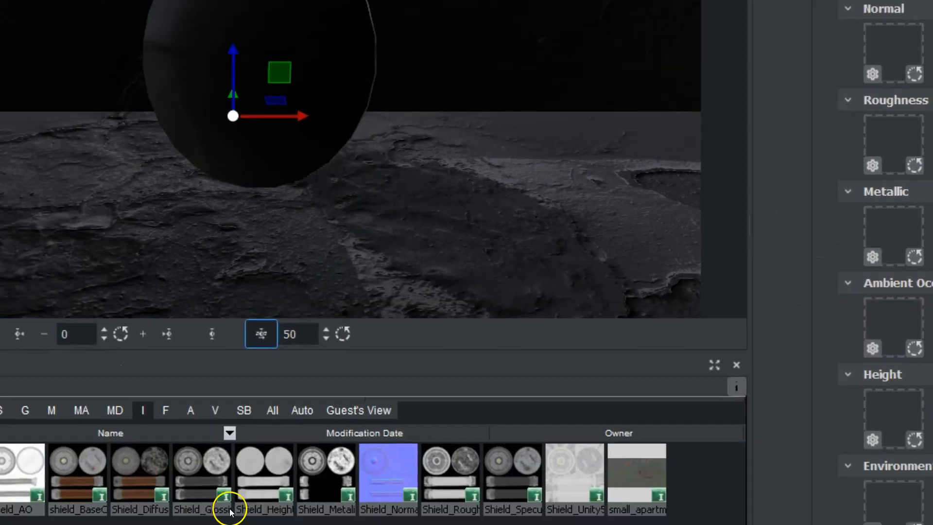
Assign the shield's height, metallic and normal images to the matching texture slots of its material
{"action": "left_click_drag", "start_coordinate": [248, 490], "coordinate": [864, 419]}
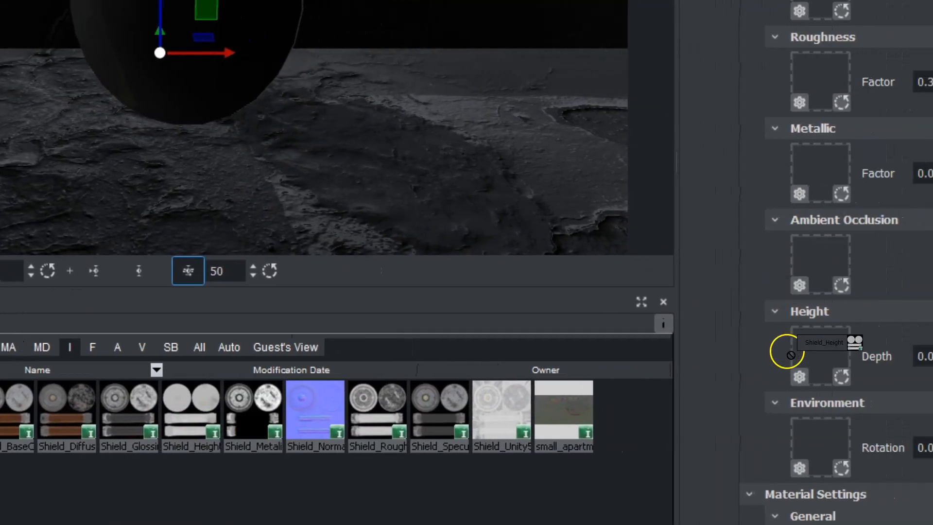
{"action": "left_click_drag", "start_coordinate": [791, 355], "coordinate": [820, 355]}
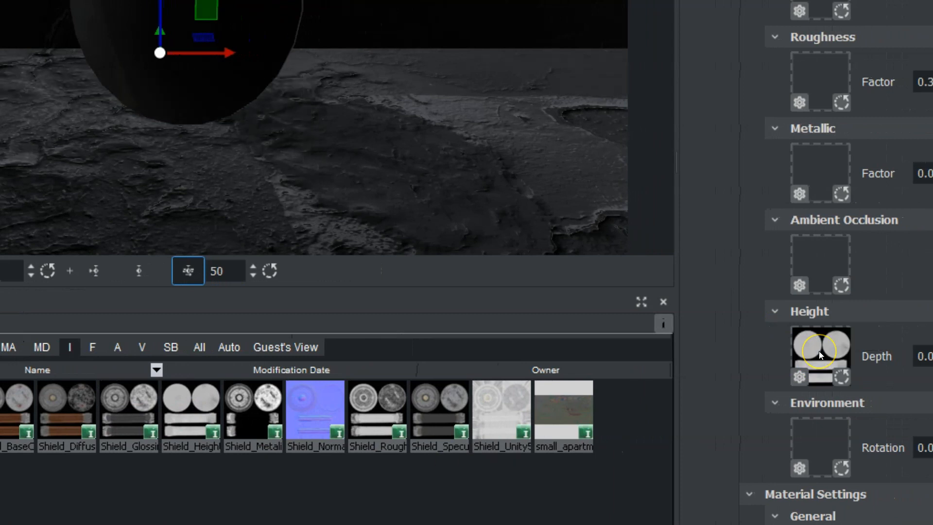
{"action": "left_click_drag", "start_coordinate": [241, 422], "coordinate": [818, 159]}
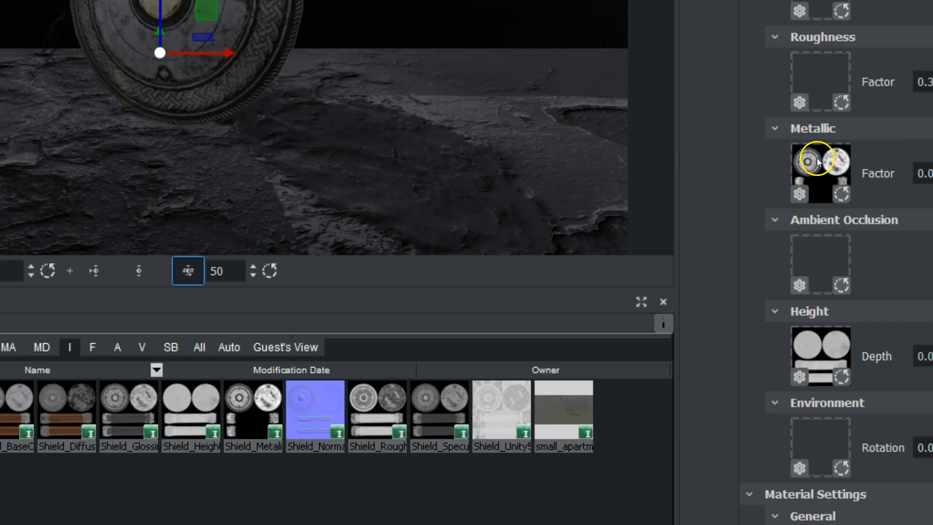
{"action": "left_click_drag", "start_coordinate": [313, 438], "coordinate": [730, 150]}
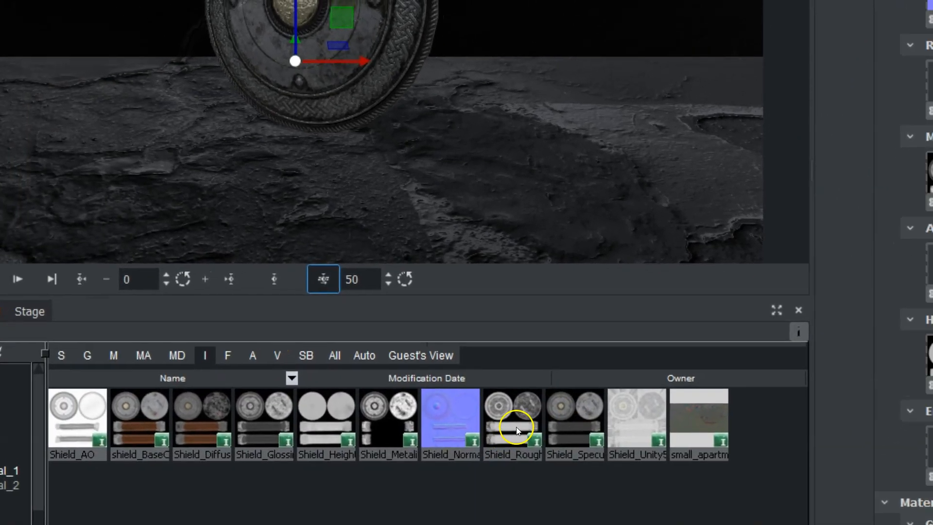
Assign the shield's roughness, AO and specular images to the material's Roughness, Ambient Occlusion and Environment textures
{"action": "left_click_drag", "start_coordinate": [516, 427], "coordinate": [738, 224]}
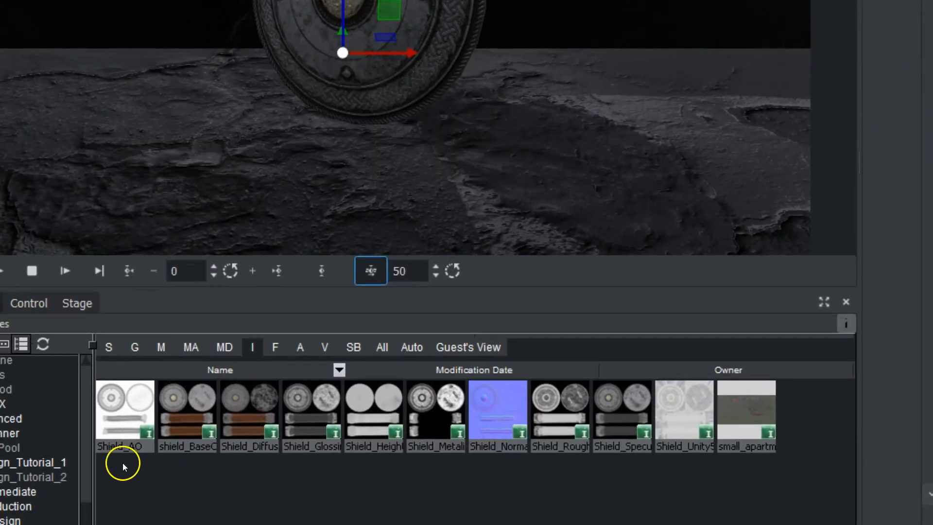
{"action": "left_click_drag", "start_coordinate": [124, 427], "coordinate": [757, 313]}
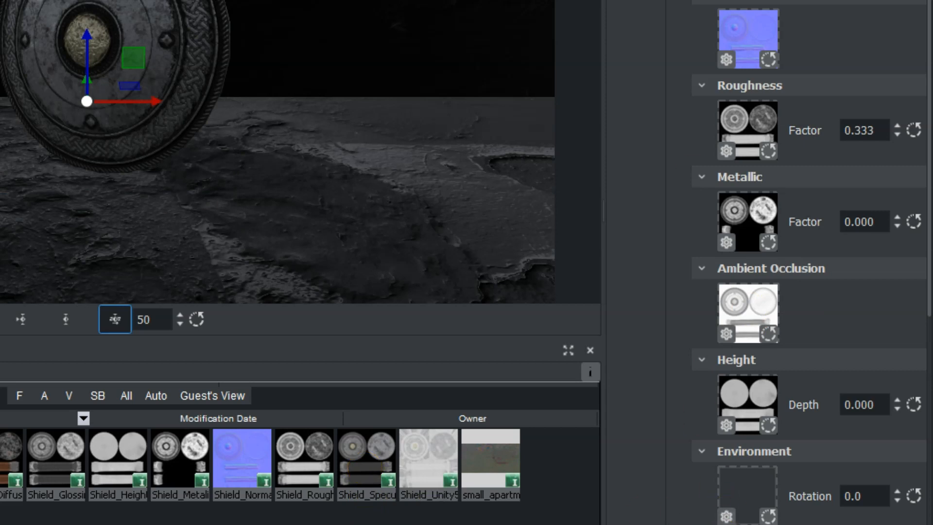
{"action": "left_click_drag", "start_coordinate": [368, 477], "coordinate": [748, 497]}
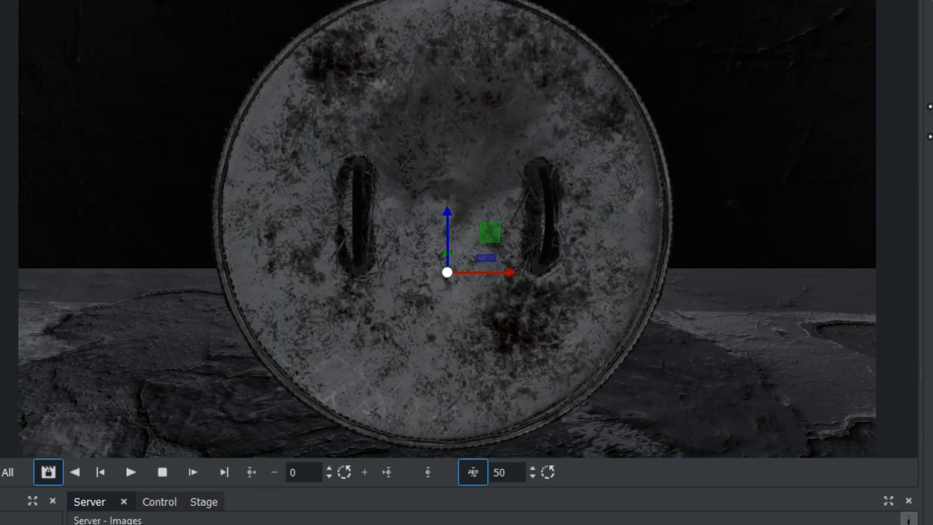
Rotate the shield to -746 about the Y axis and set its material's roughness factor to 0.06
{"action": "left_click_drag", "start_coordinate": [835, 296], "coordinate": [768, 298]}
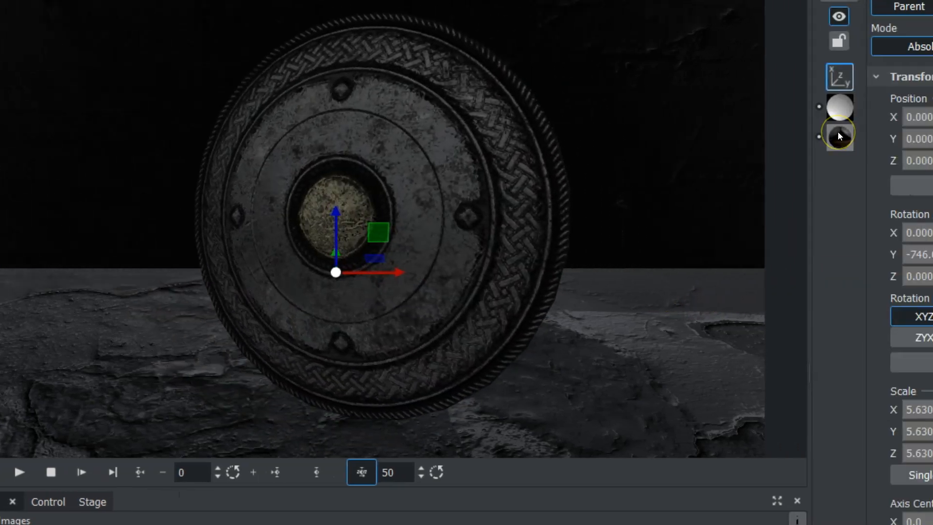
{"action": "left_click", "coordinate": [838, 132]}
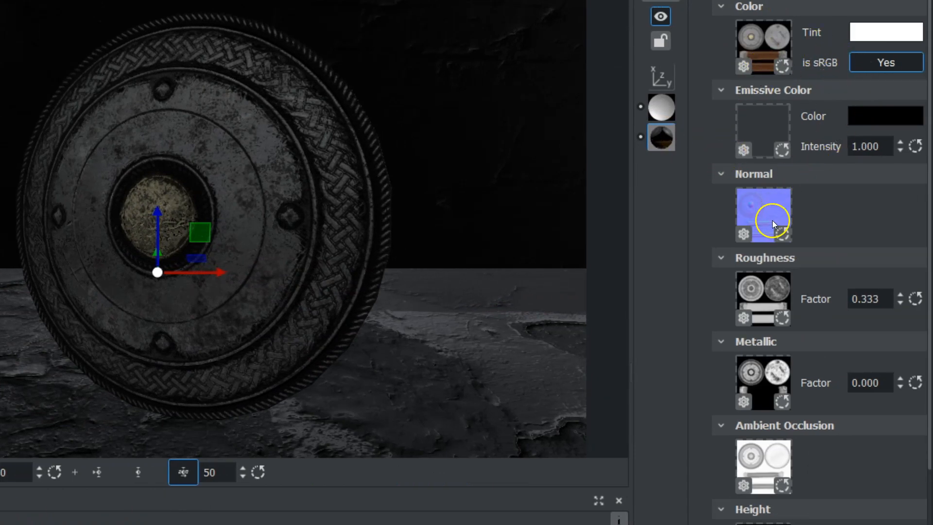
{"action": "left_click_drag", "start_coordinate": [876, 299], "coordinate": [642, 313]}
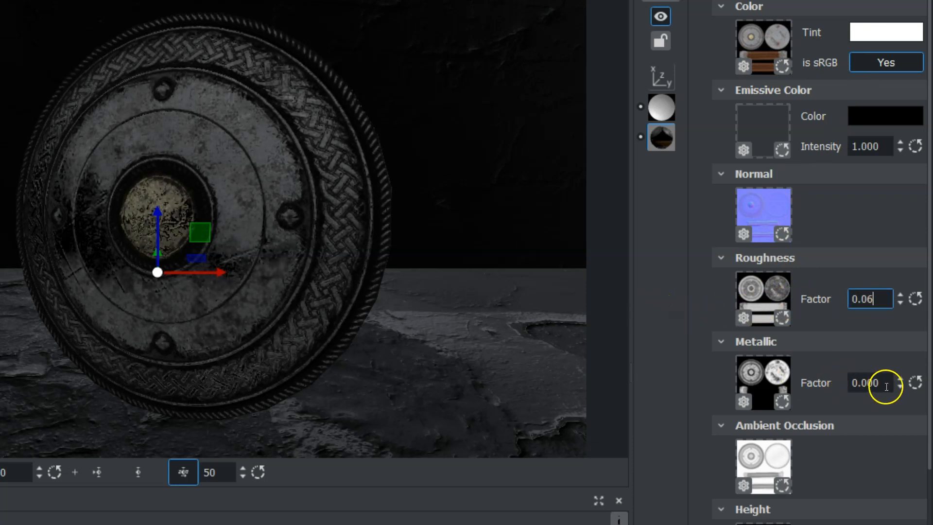
Set the shield material's metallic factor to -0.056 and height depth to 0.041, and adjust its environment rotation
{"action": "left_click_drag", "start_coordinate": [865, 382], "coordinate": [724, 371]}
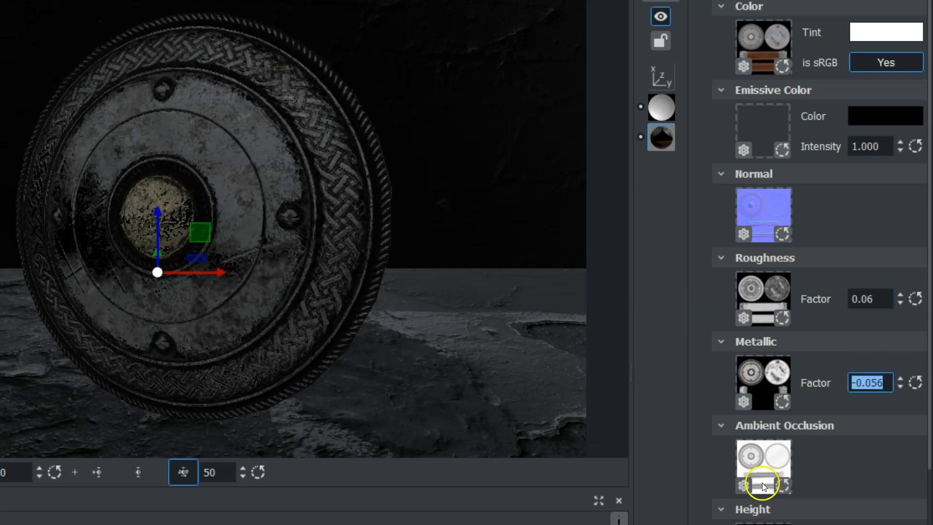
{"action": "left_click_drag", "start_coordinate": [866, 460], "coordinate": [930, 372]}
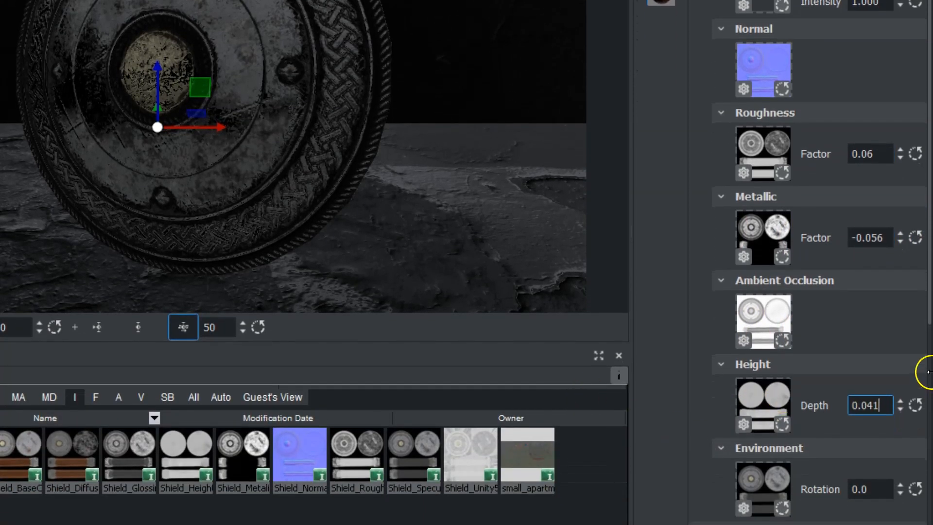
{"action": "left_click_drag", "start_coordinate": [885, 486], "coordinate": [842, 471]}
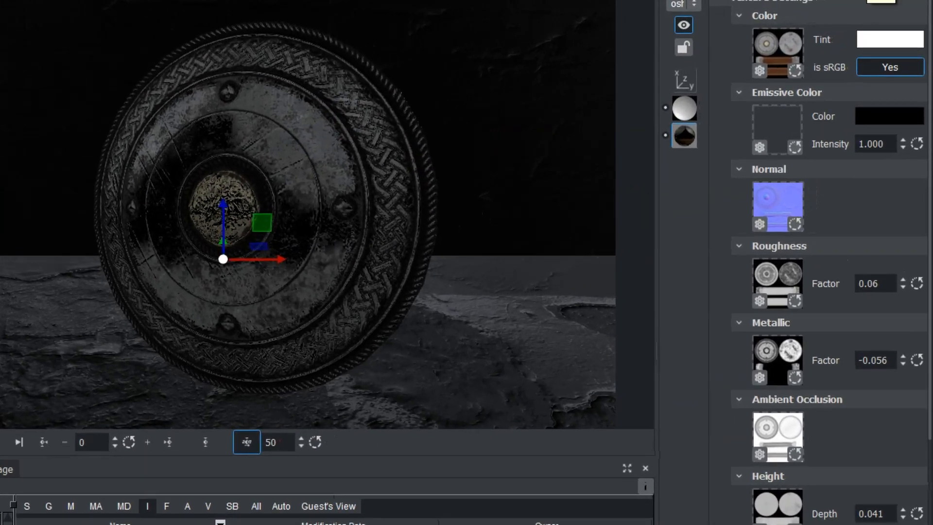
Set the intensity of the scene's airport environment image to 103.1
{"action": "left_click", "coordinate": [869, 0]}
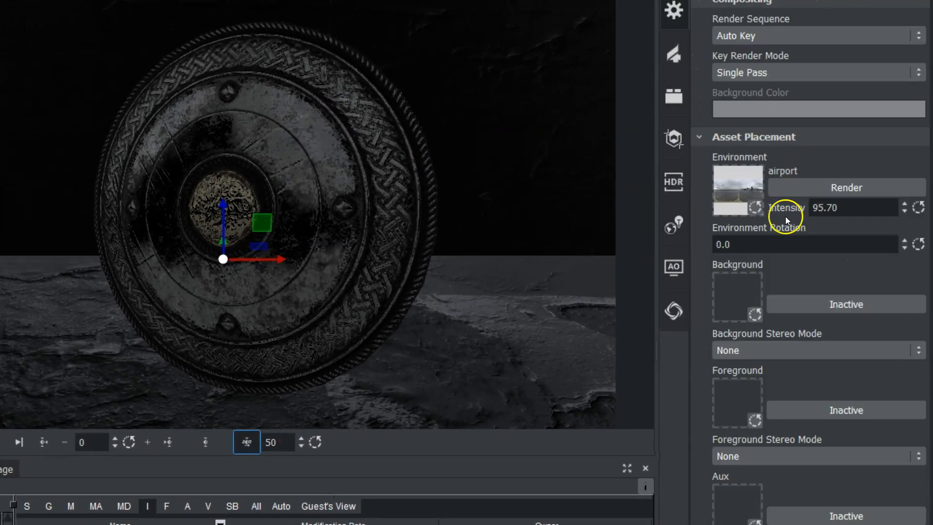
{"action": "mouse_move", "coordinate": [850, 209]}
{"action": "left_mouse_down"}
{"action": "mouse_move", "coordinate": [590, 206]}
{"action": "mouse_move", "coordinate": [437, 219]}
{"action": "mouse_move", "coordinate": [928, 200]}
{"action": "mouse_move", "coordinate": [840, 204]}
{"action": "left_mouse_up"}
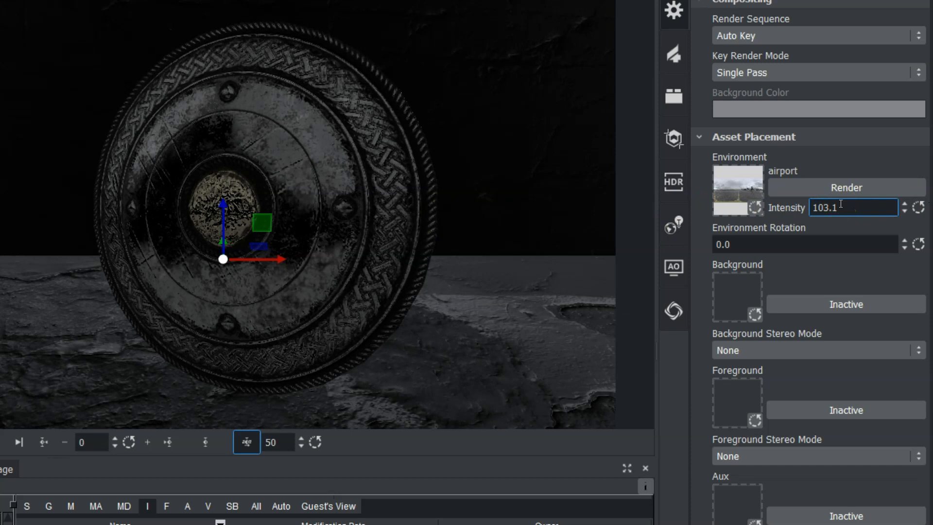
{"action": "left_click", "coordinate": [840, 204]}
Move the shield farther back along the Z axis and turn on the default lighting
{"action": "left_click", "coordinate": [837, 2]}
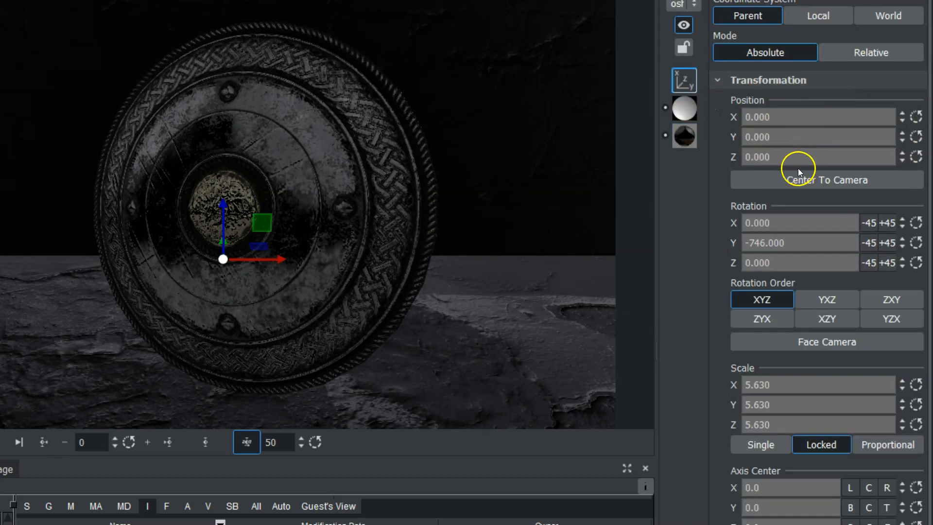
{"action": "left_click_drag", "start_coordinate": [788, 160], "coordinate": [561, 169]}
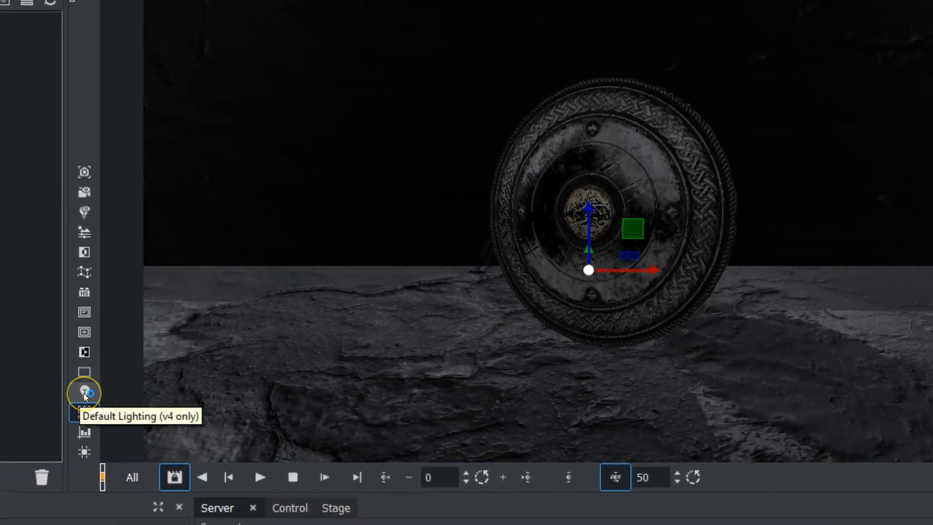
{"action": "left_click", "coordinate": [84, 393]}
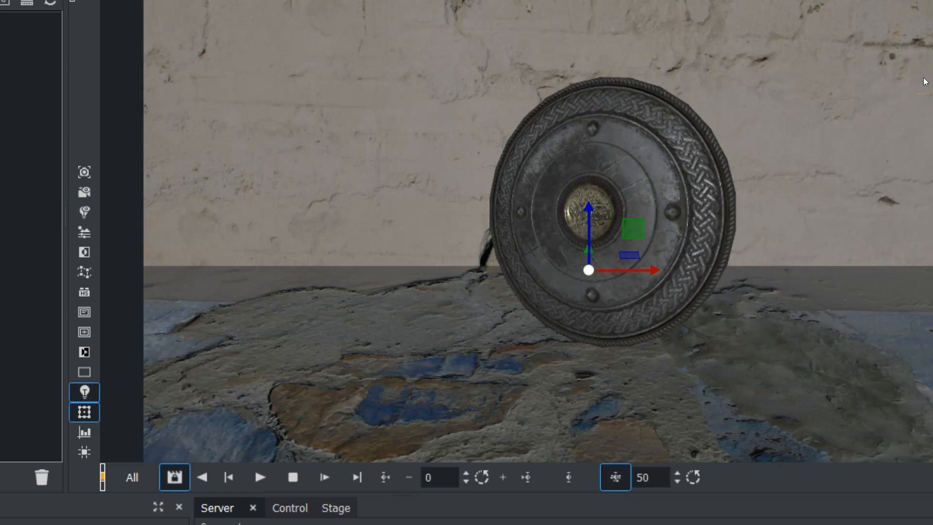
{"action": "left_click", "coordinate": [85, 392]}
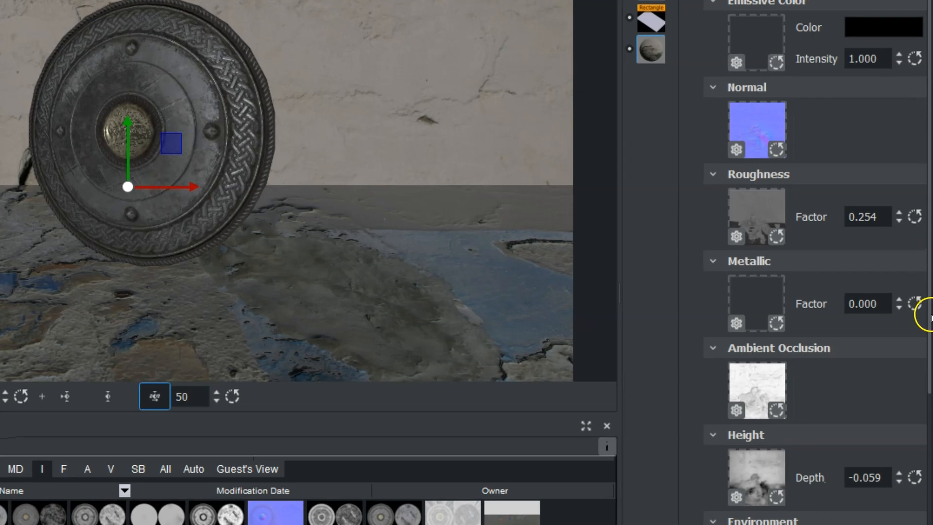
Set the wall material's tiling to U 1.38 and V 1.19 and adjust its UV transform scale
{"action": "scroll", "coordinate": [865, 391], "scroll_direction": "down", "scroll_amount": 6}
{"action": "left_click_drag", "start_coordinate": [821, 361], "coordinate": [808, 361]}
{"action": "mouse_move", "coordinate": [833, 410]}
{"action": "left_mouse_down"}
{"action": "mouse_move", "coordinate": [817, 410]}
{"action": "mouse_move", "coordinate": [855, 415]}
{"action": "mouse_move", "coordinate": [816, 431]}
{"action": "mouse_move", "coordinate": [827, 427]}
{"action": "left_mouse_up"}
{"action": "left_click", "coordinate": [812, 432]}
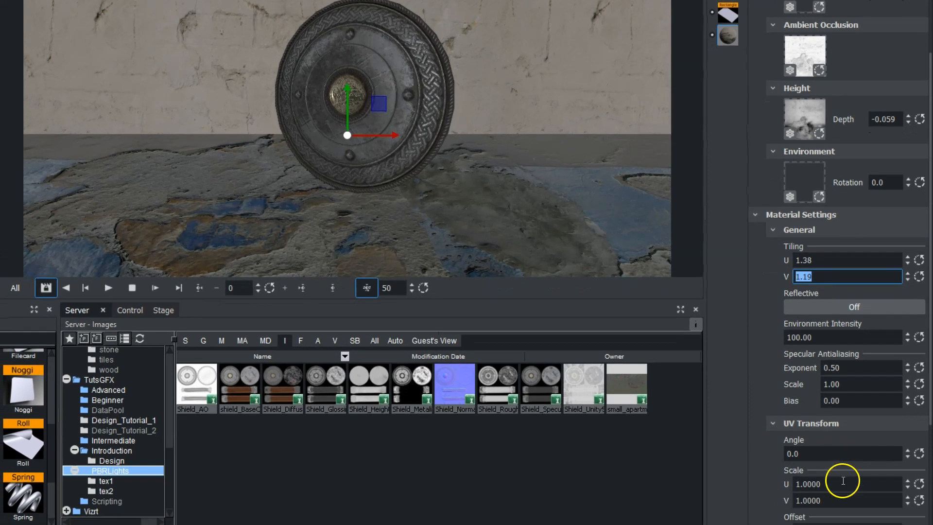
{"action": "left_click_drag", "start_coordinate": [840, 485], "coordinate": [836, 485]}
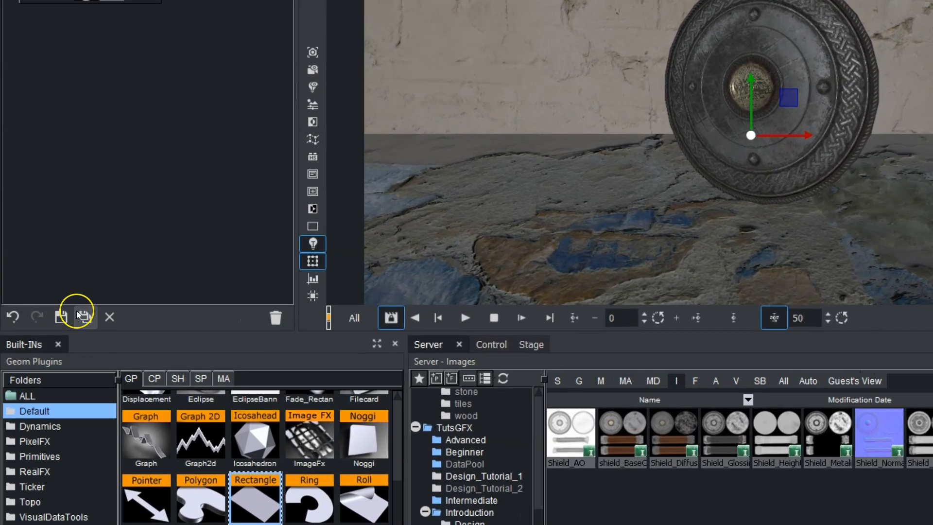